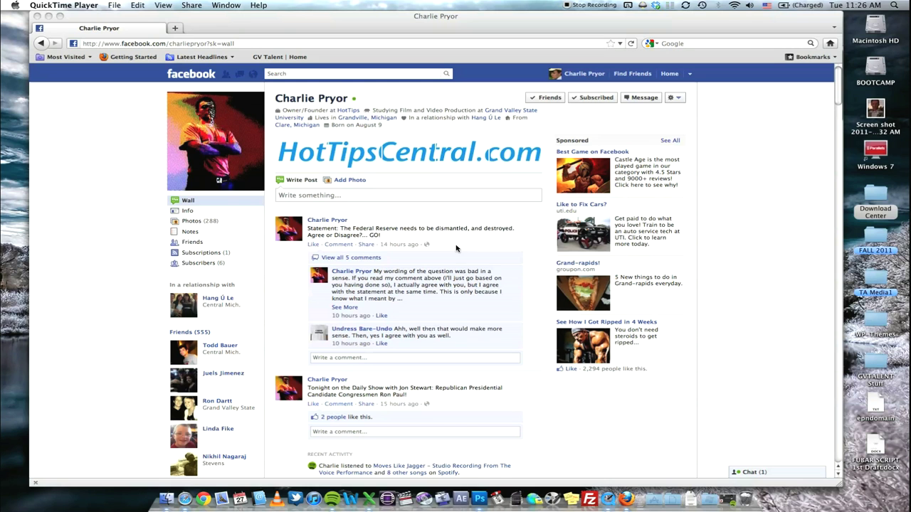
- Review the old-style profile in Firefox, then minimize it to reveal the Timeline profile
scroll(389, 190, "down", 2)
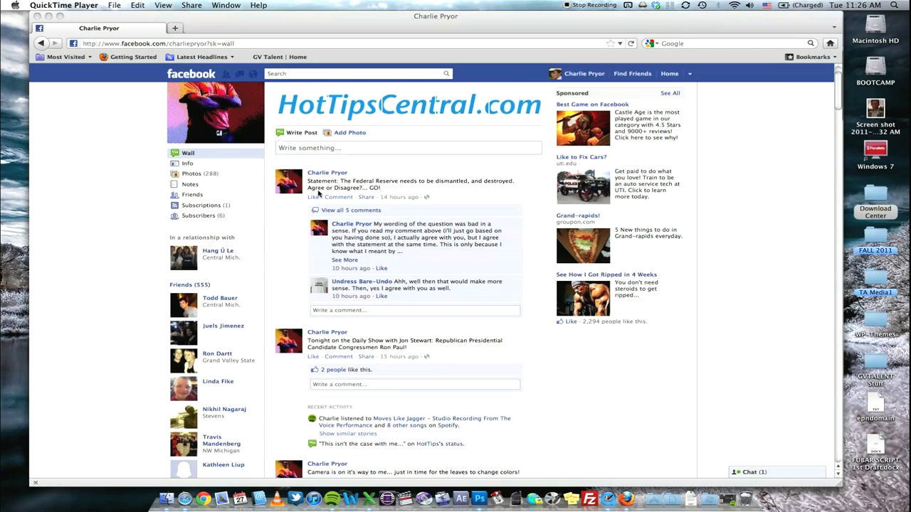
scroll(318, 192, "down", 15)
scroll(319, 192, "up", 20)
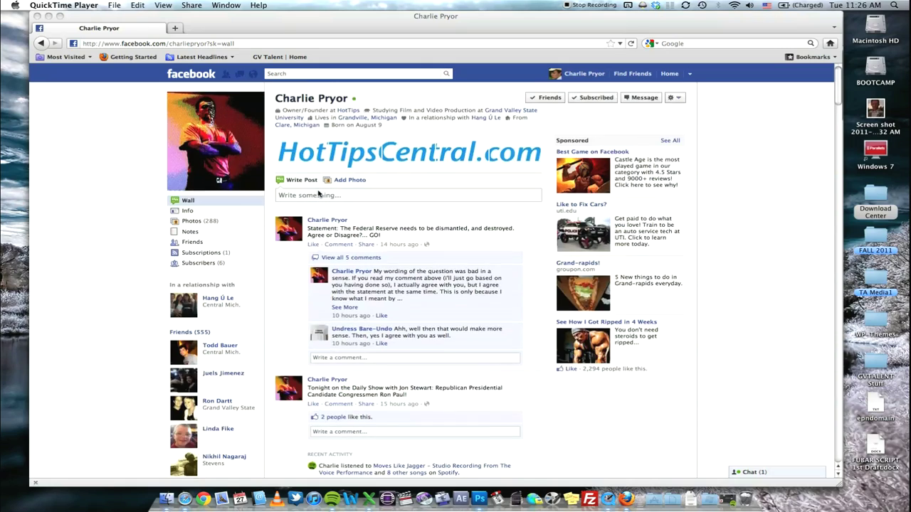
scroll(171, 302, "down", 10)
scroll(171, 265, "up", 12)
scroll(171, 265, "down", 10)
scroll(171, 265, "up", 12)
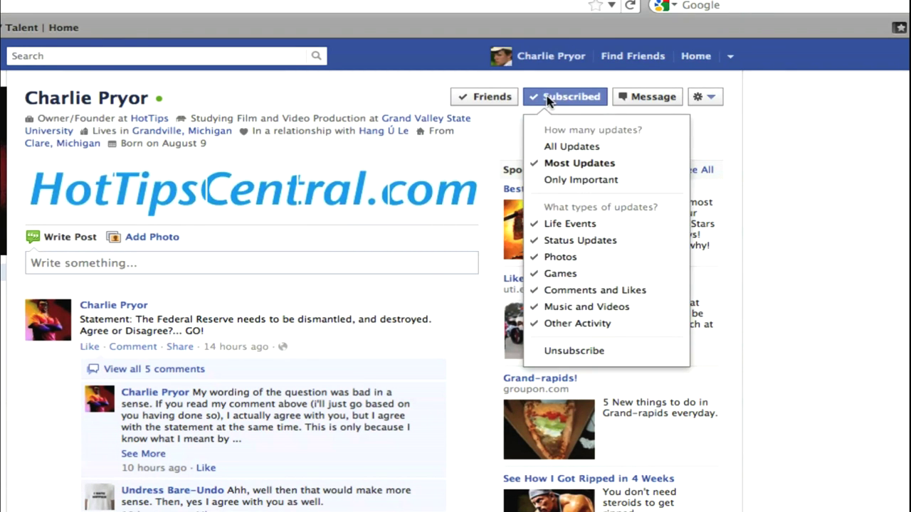
scroll(776, 178, "down", 3)
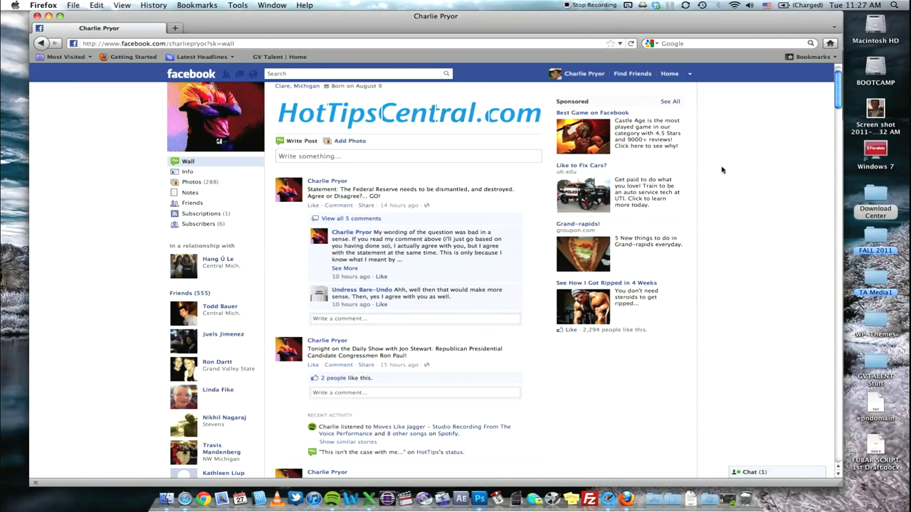
scroll(228, 330, "up", 1)
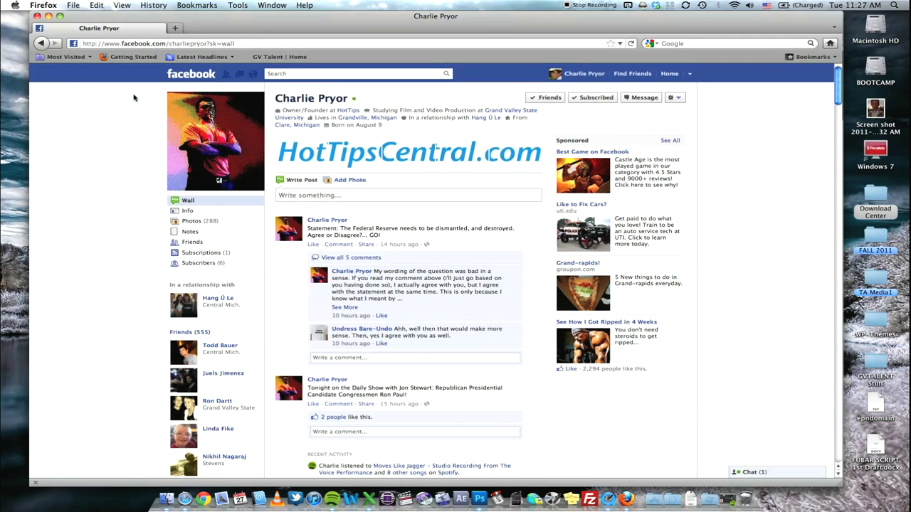
left_click(48, 17)
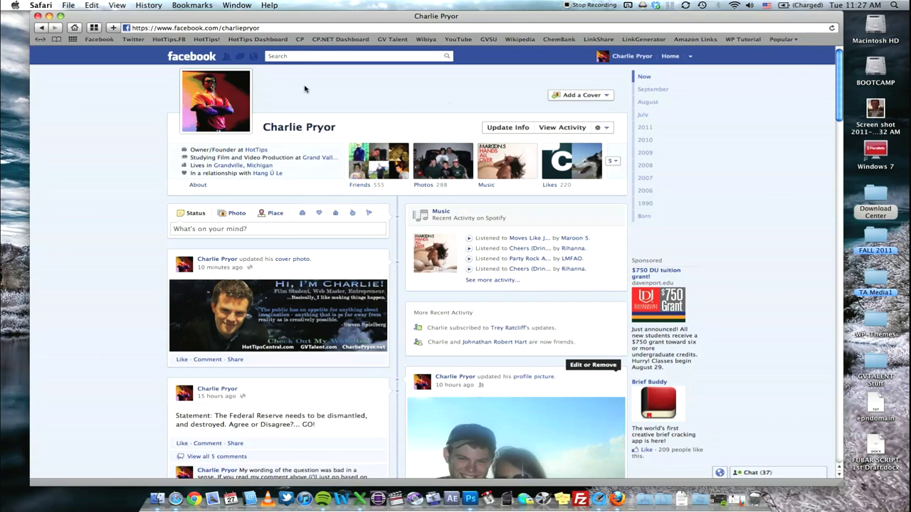
- Set the website banner from your photos as the Timeline cover, nudge its position, and save
left_click(582, 97)
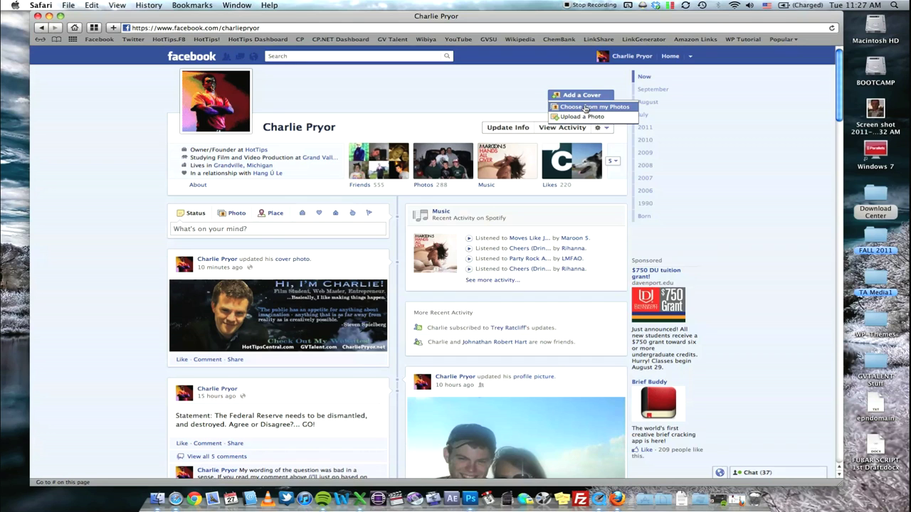
left_click(585, 109)
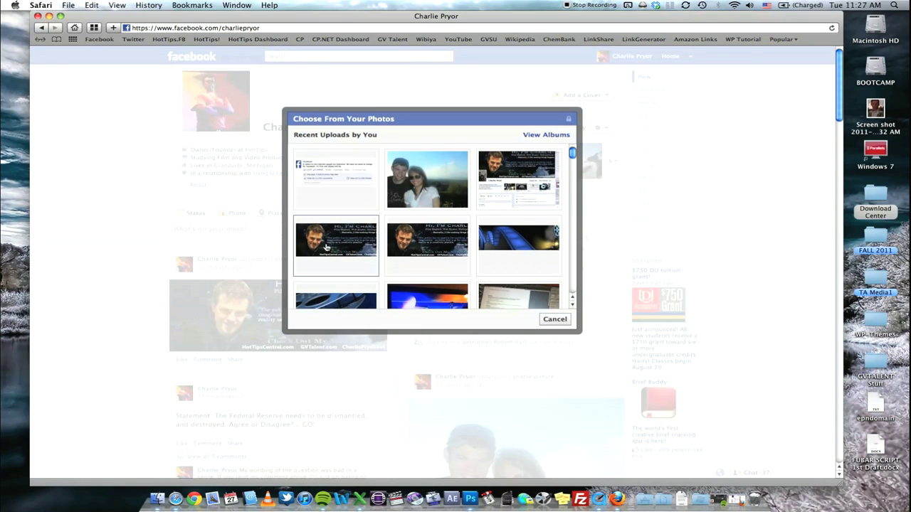
left_click(326, 247)
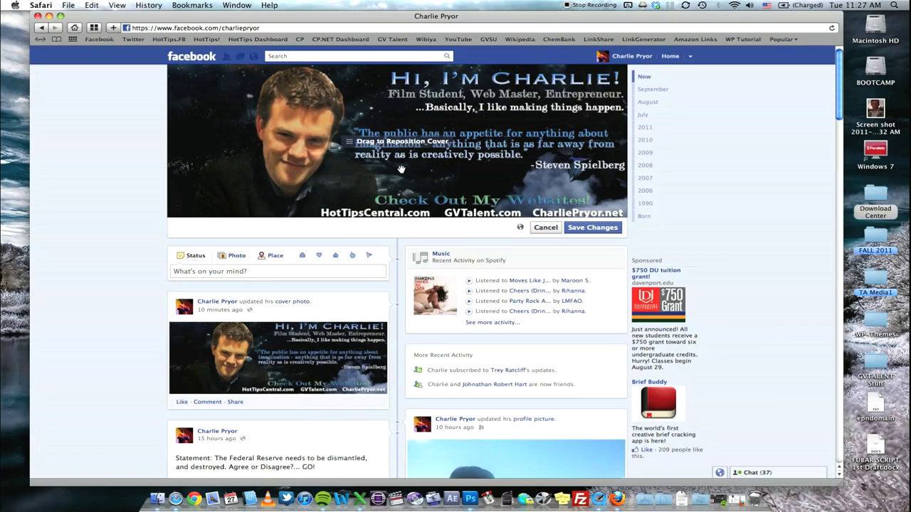
left_click_drag(402, 147, 402, 145)
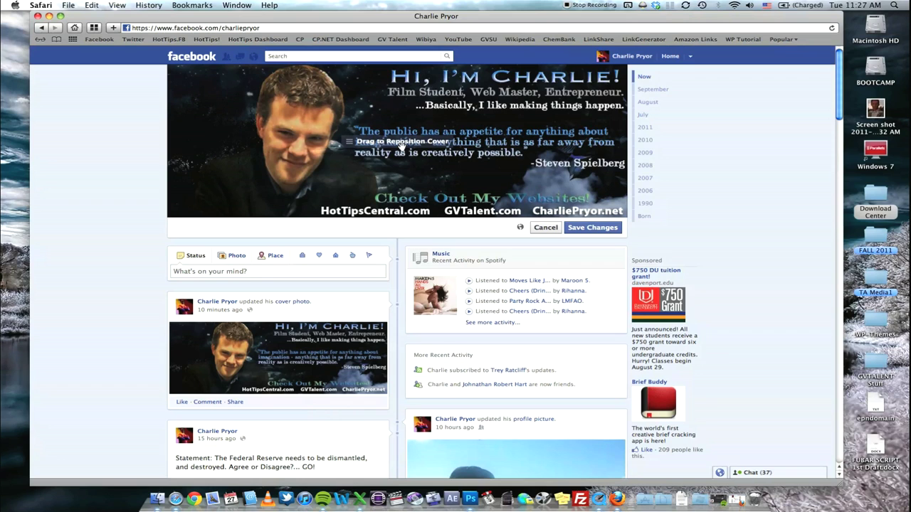
left_click(585, 226)
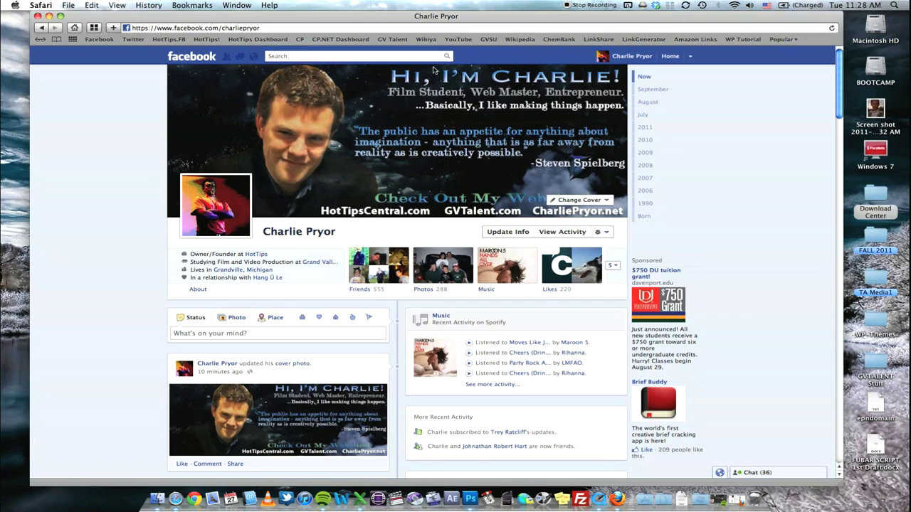
- Snap the Timeline window to the left half and bring the old-style profile back on the right
left_click_drag(450, 15, 47, 72)
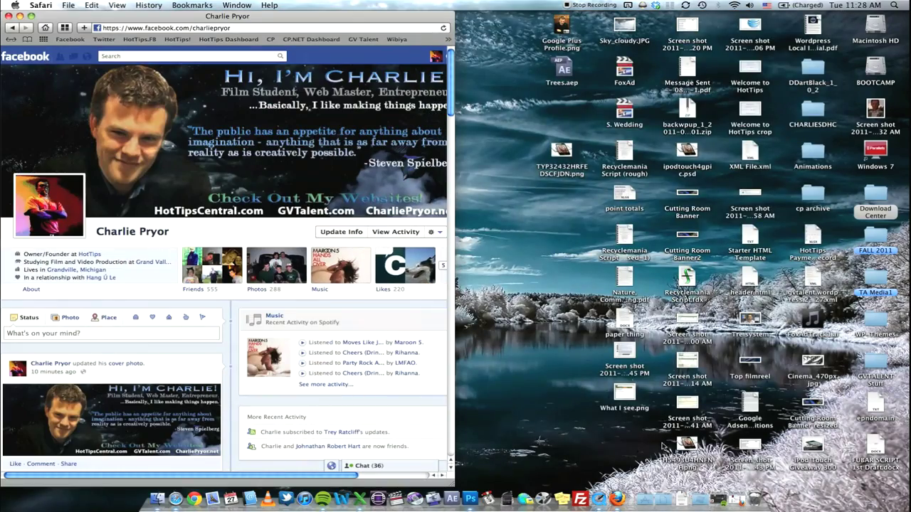
left_click(737, 499)
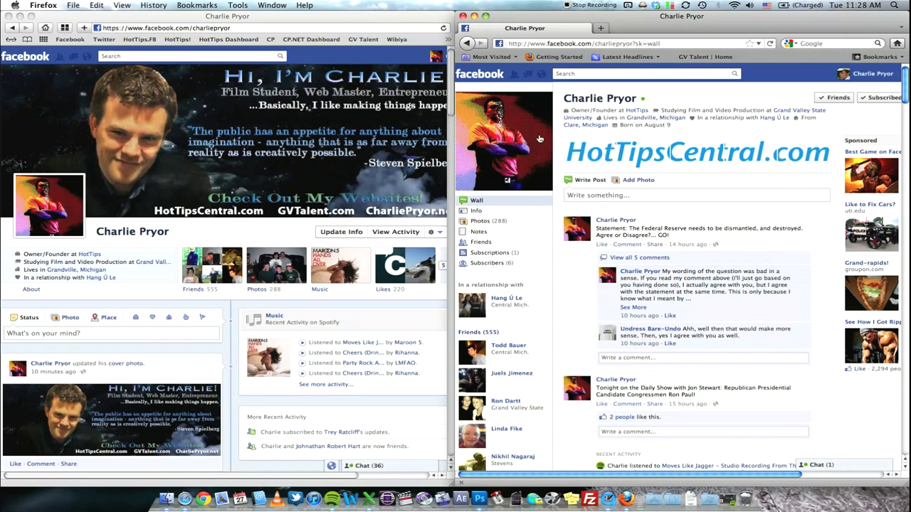
scroll(408, 161, "down", 3)
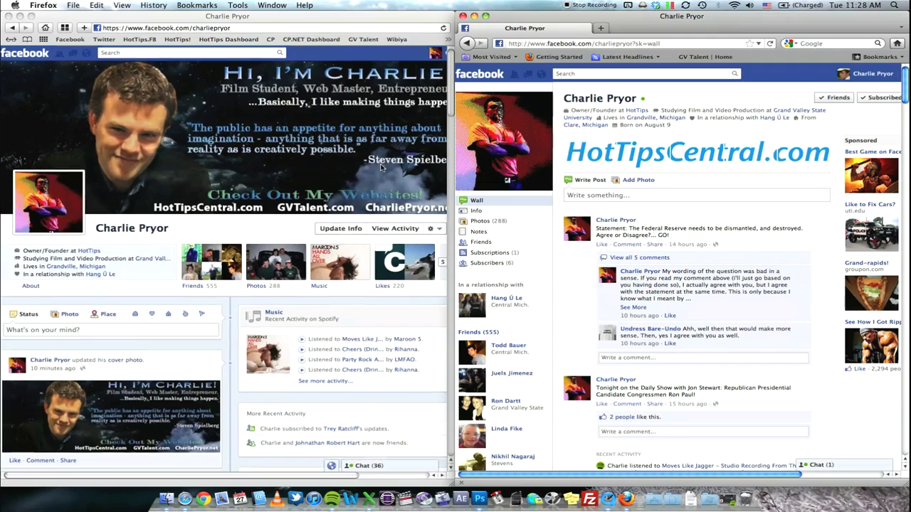
- Maximize the old-style profile window and restore it, then bring the Timeline window forward
double_click(644, 19)
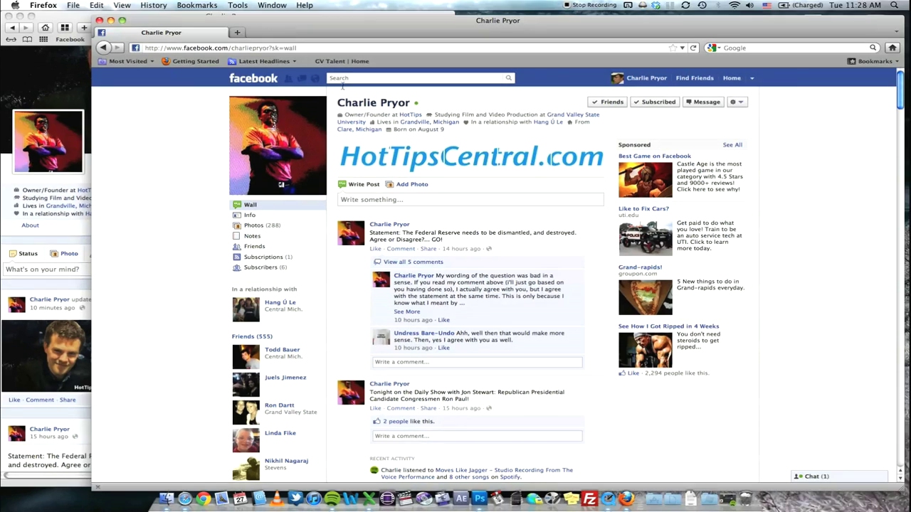
double_click(287, 23)
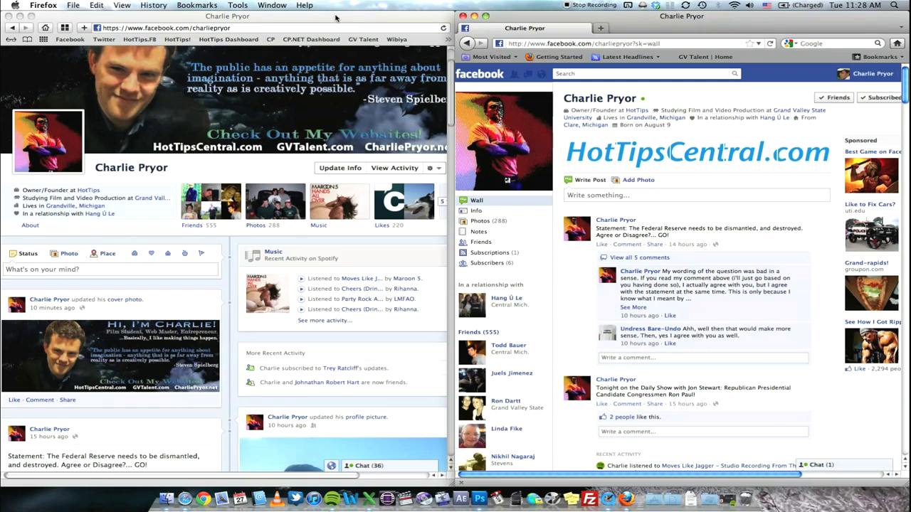
left_click(130, 168)
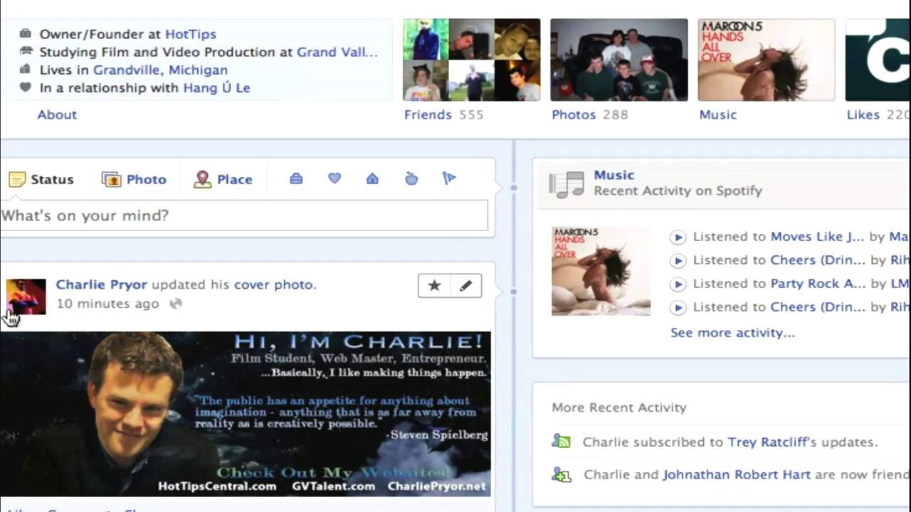
mouse_move(12, 311)
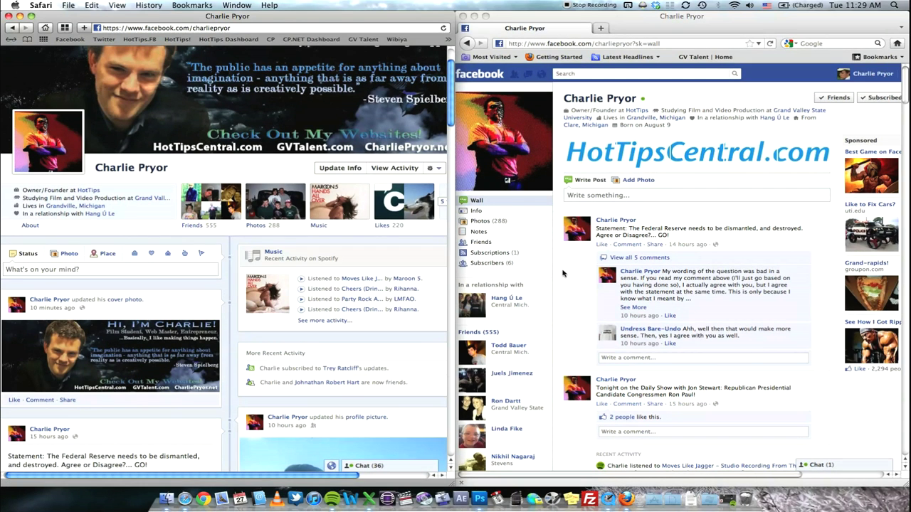
- Scroll through the old-style wall, then widen the Timeline window over most of the screen
left_click(560, 268)
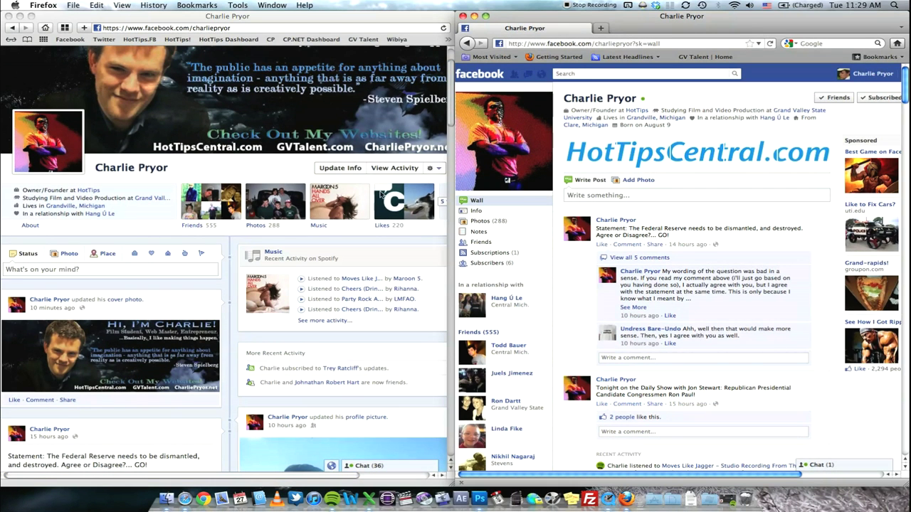
scroll(501, 222, "down", 10)
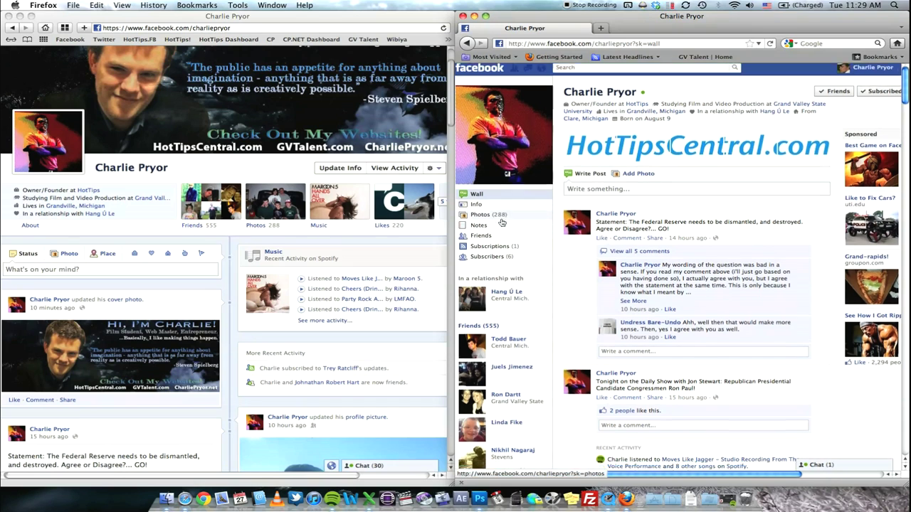
scroll(501, 222, "up", 10)
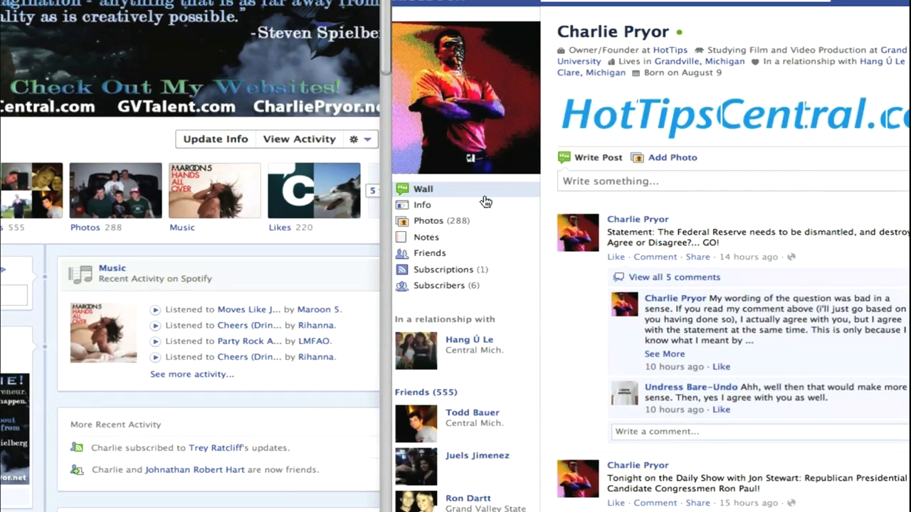
scroll(486, 201, "down", 4)
scroll(484, 202, "down", 11)
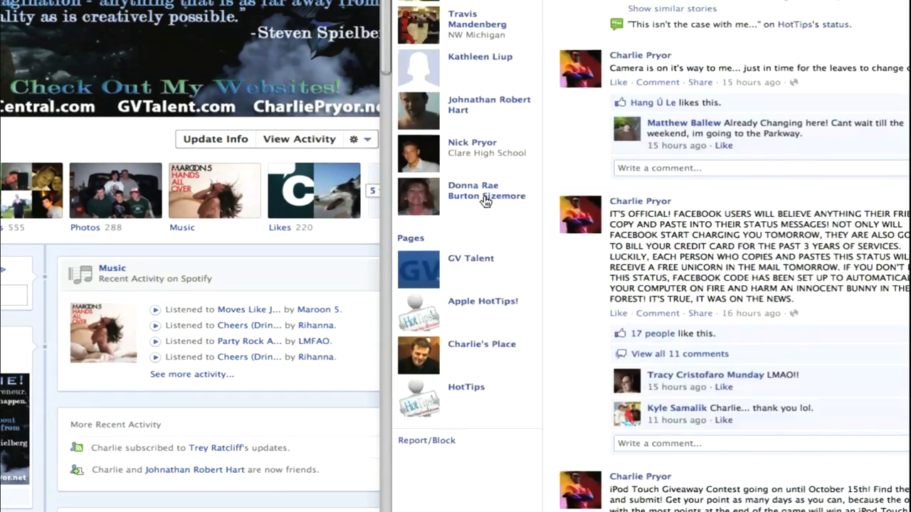
scroll(483, 201, "up", 5)
scroll(483, 192, "up", 11)
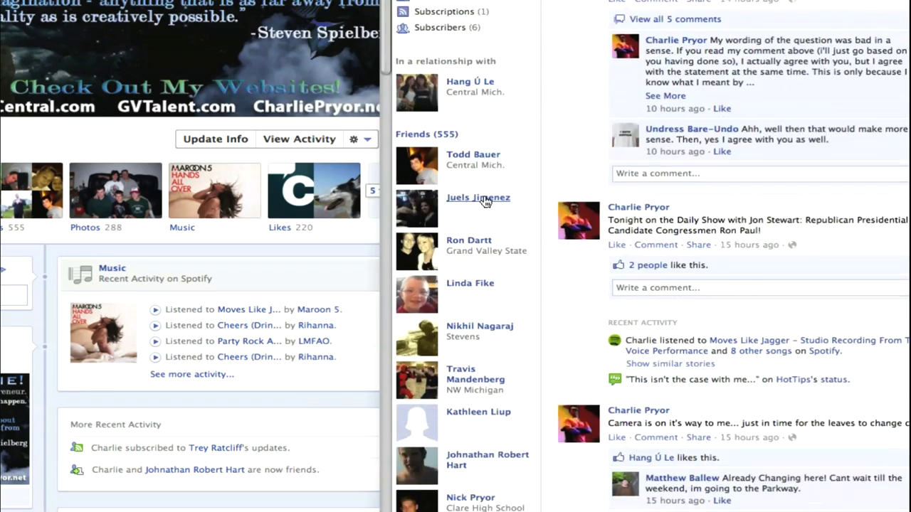
scroll(485, 201, "down", 12)
scroll(484, 202, "up", 10)
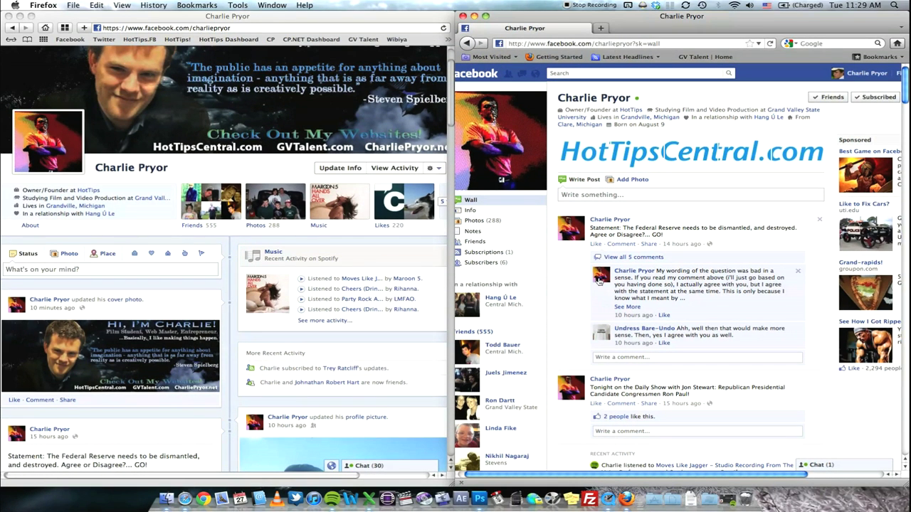
left_click(267, 161)
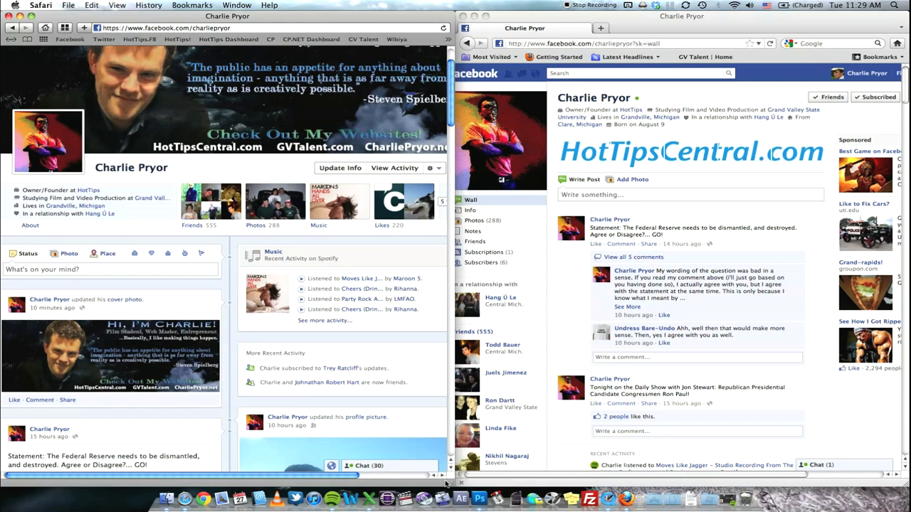
left_click_drag(451, 484, 762, 482)
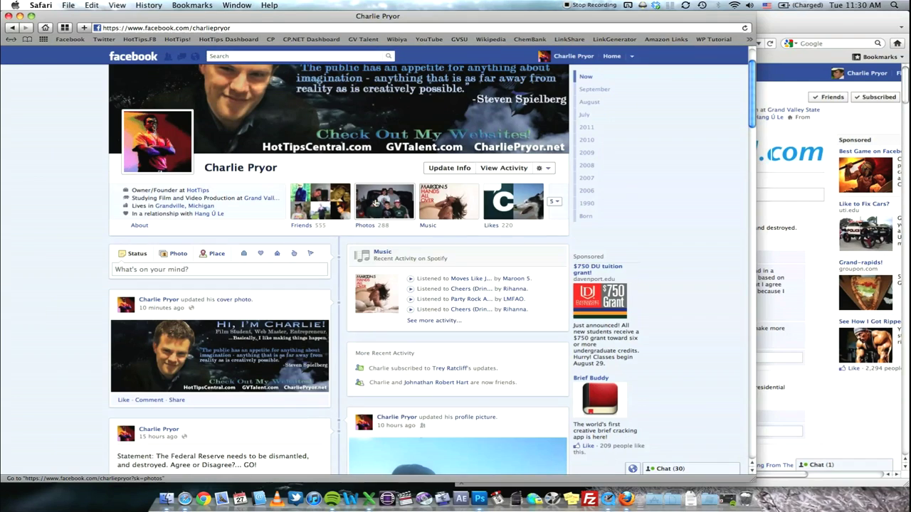
left_click(375, 203)
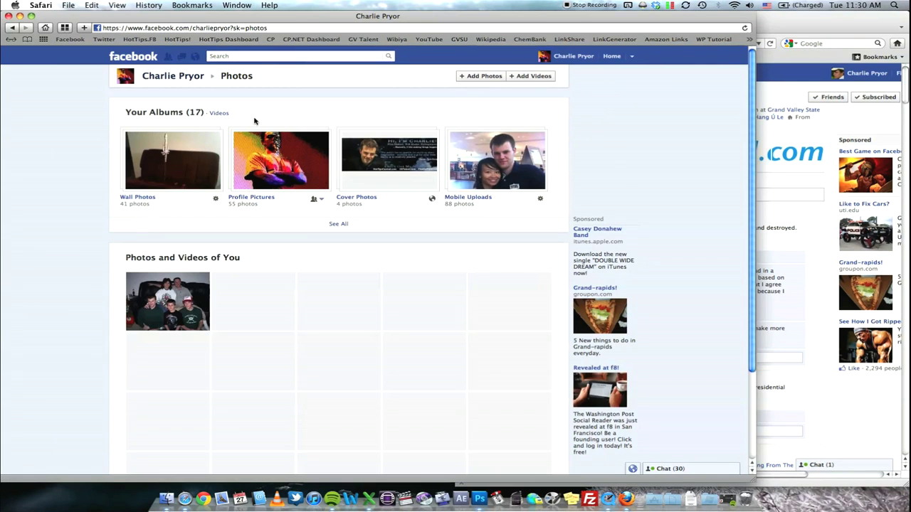
scroll(61, 237, "down", 4)
scroll(62, 237, "up", 2)
scroll(102, 230, "down", 2)
scroll(254, 292, "up", 4)
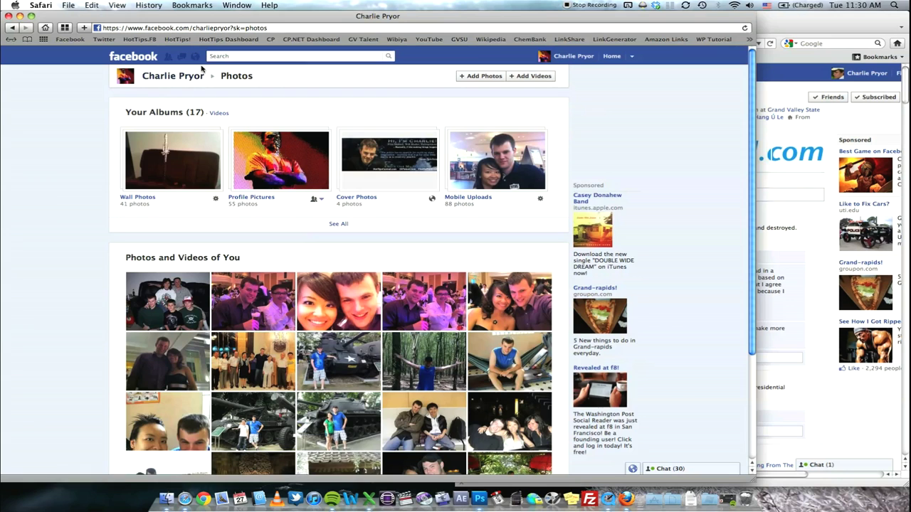
left_click(185, 77)
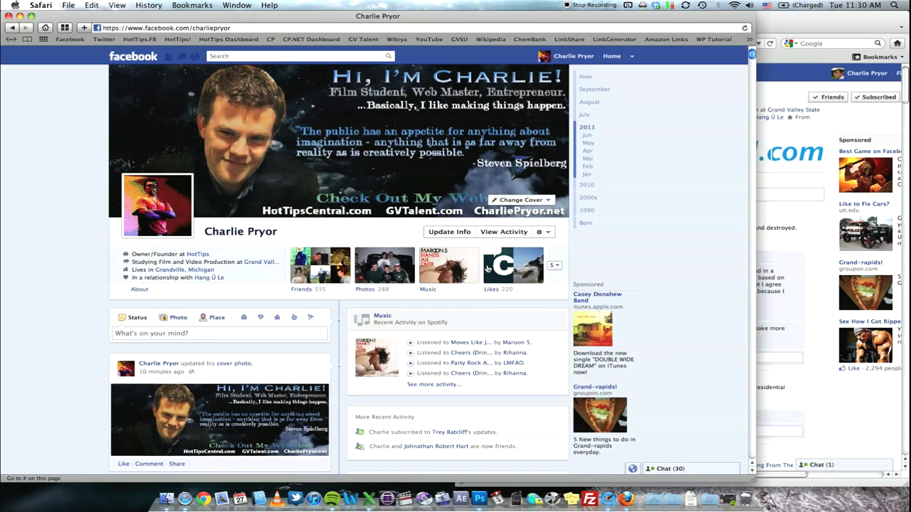
left_click(525, 271)
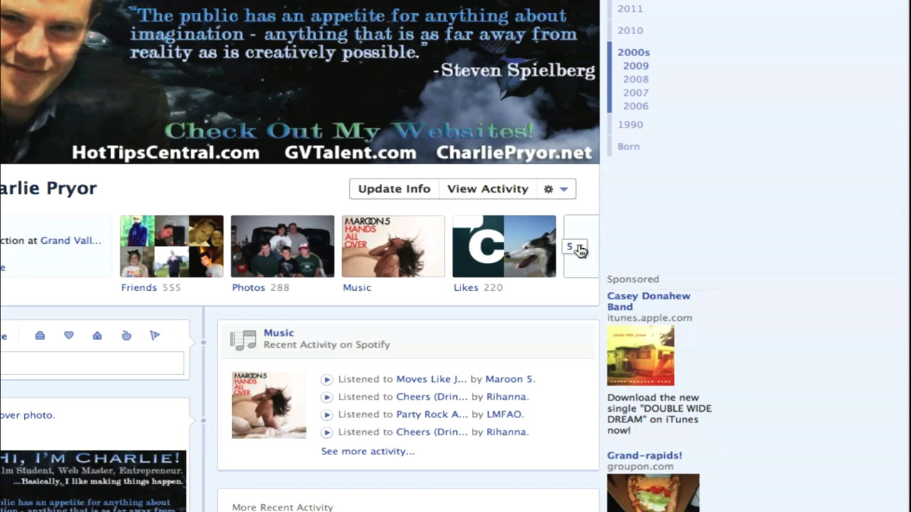
left_click(580, 248)
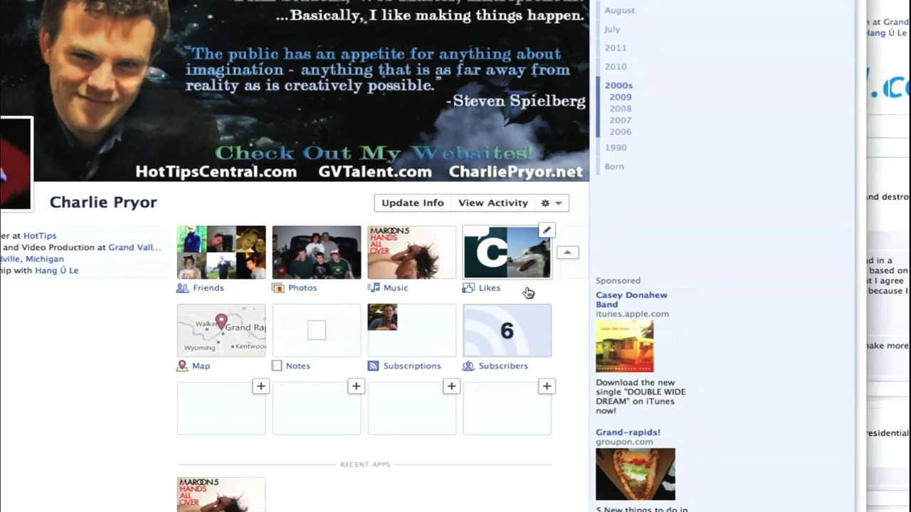
scroll(223, 444, "down", 3)
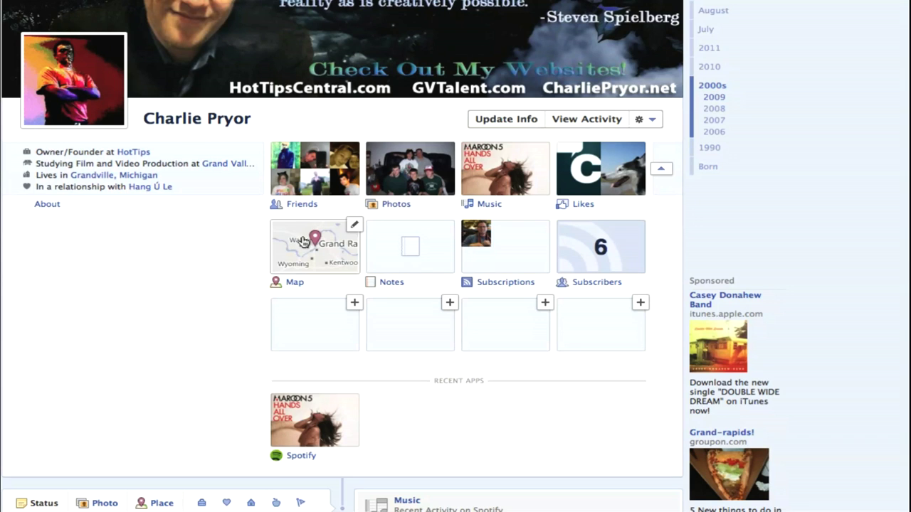
left_click(354, 227)
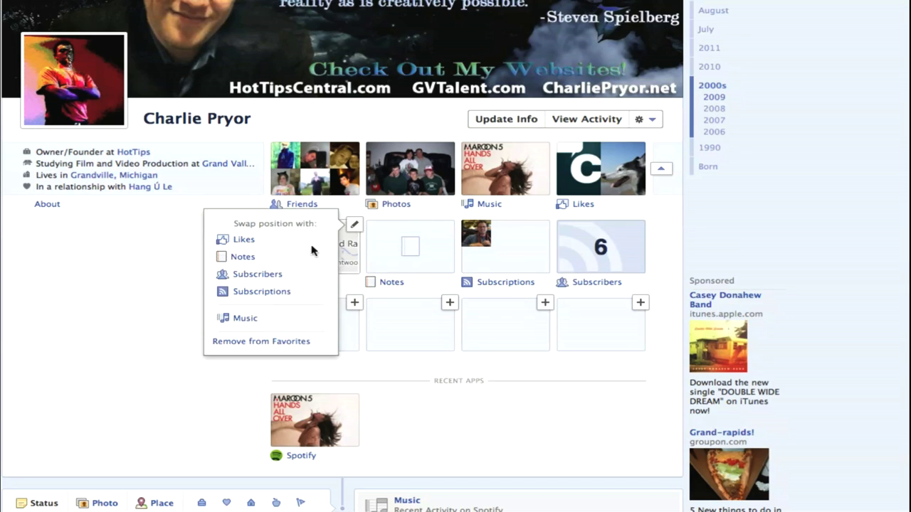
left_click(245, 318)
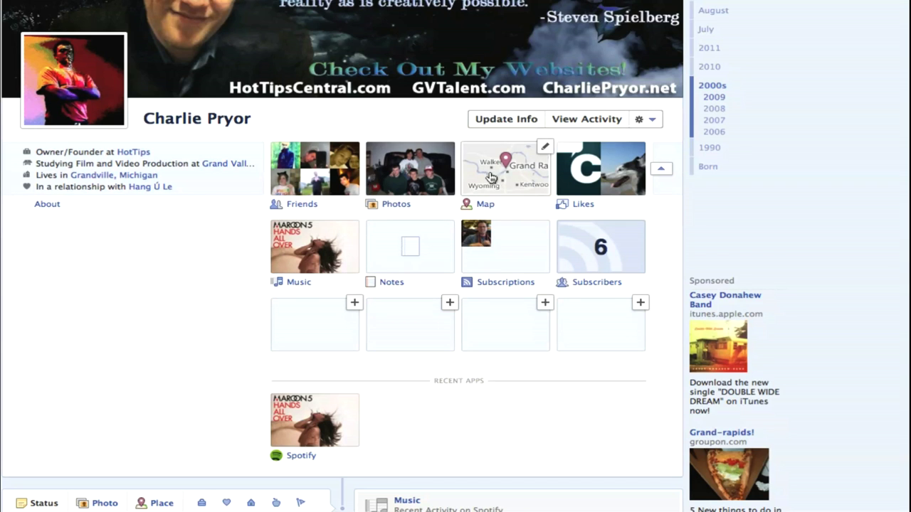
mouse_move(488, 164)
mouse_move(348, 235)
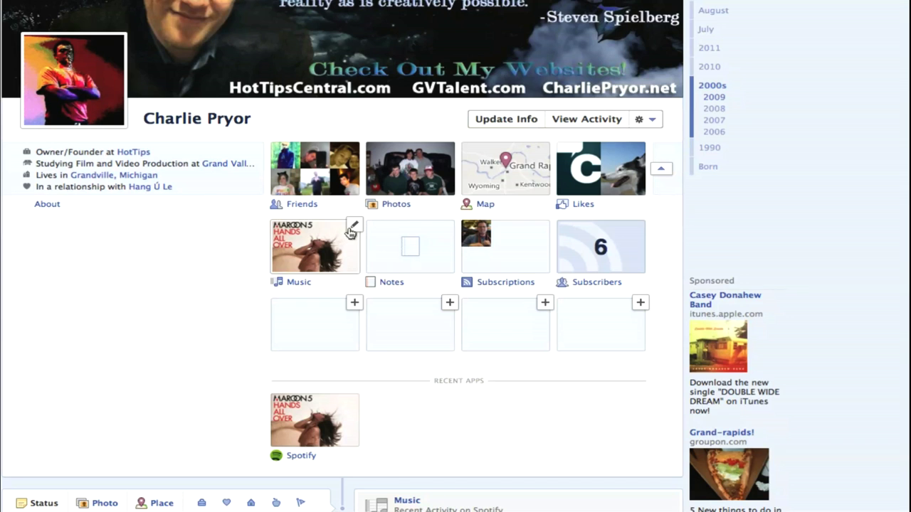
left_click(354, 226)
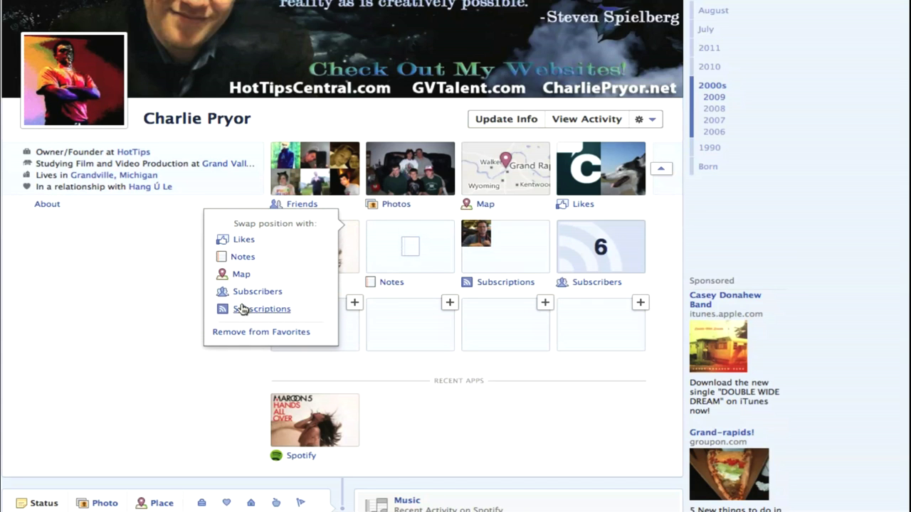
left_click(242, 276)
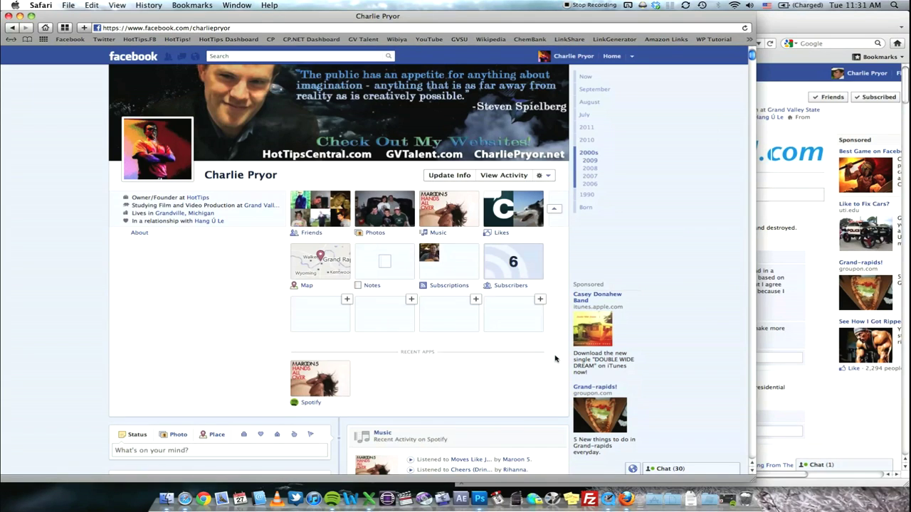
- Check the old-style wall in Firefox, then return to the Timeline in Safari and scroll it
scroll(556, 359, "up", 2)
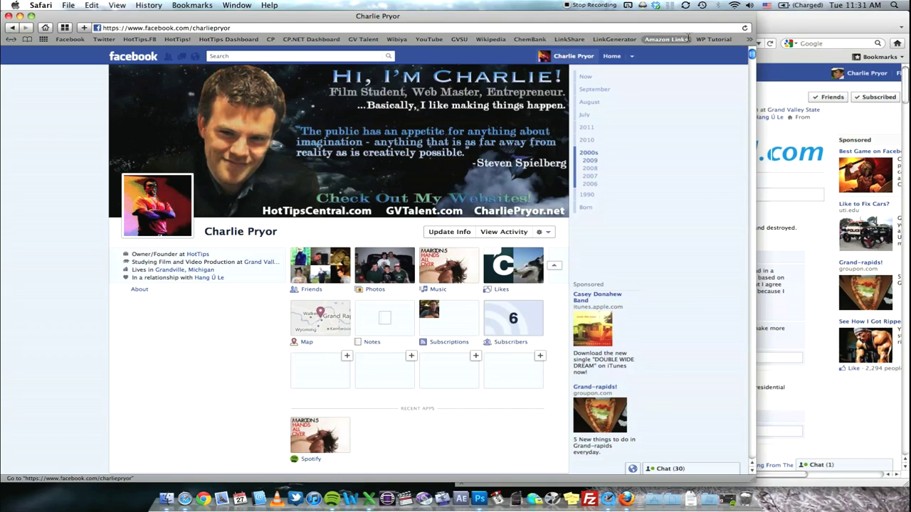
left_click(782, 23)
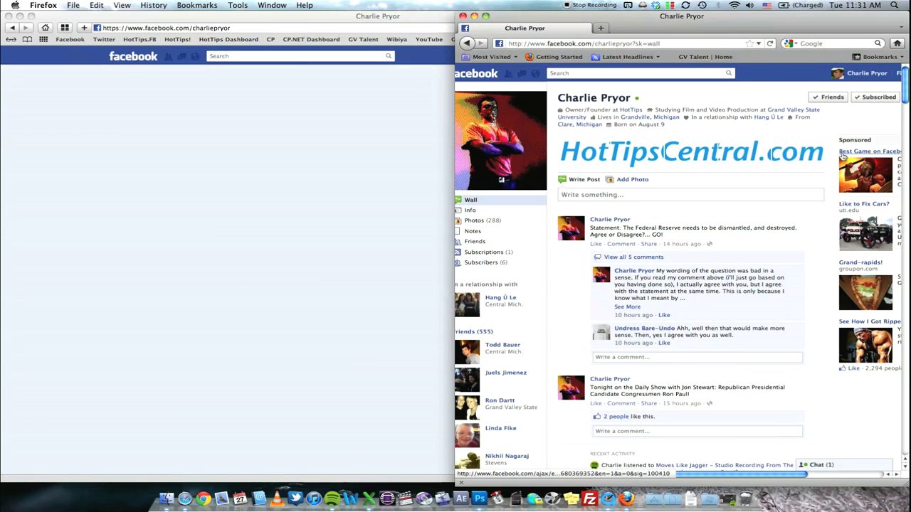
left_click(391, 16)
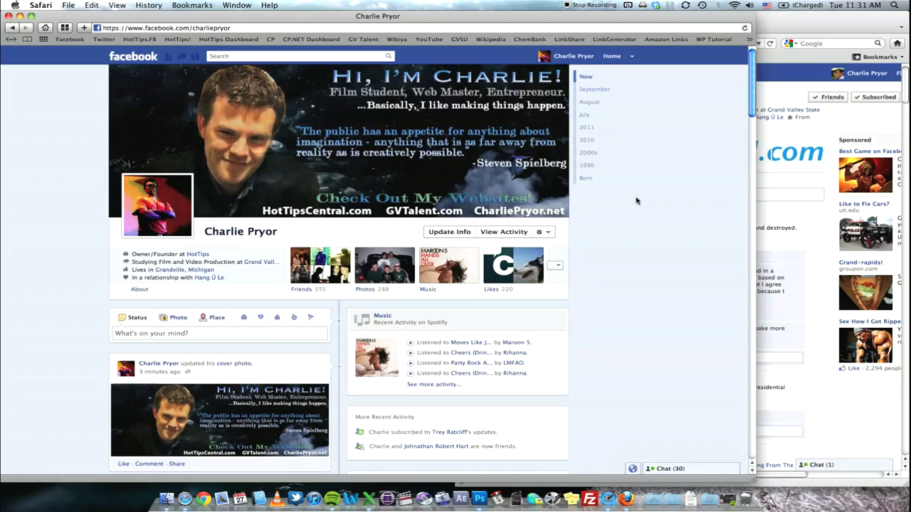
scroll(636, 201, "down", 5)
scroll(636, 201, "up", 3)
scroll(637, 201, "down", 3)
scroll(636, 200, "down", 8)
scroll(636, 200, "up", 10)
- Compare again by scrolling the old wall, ending on the Timeline's dated posts feed
left_click(820, 26)
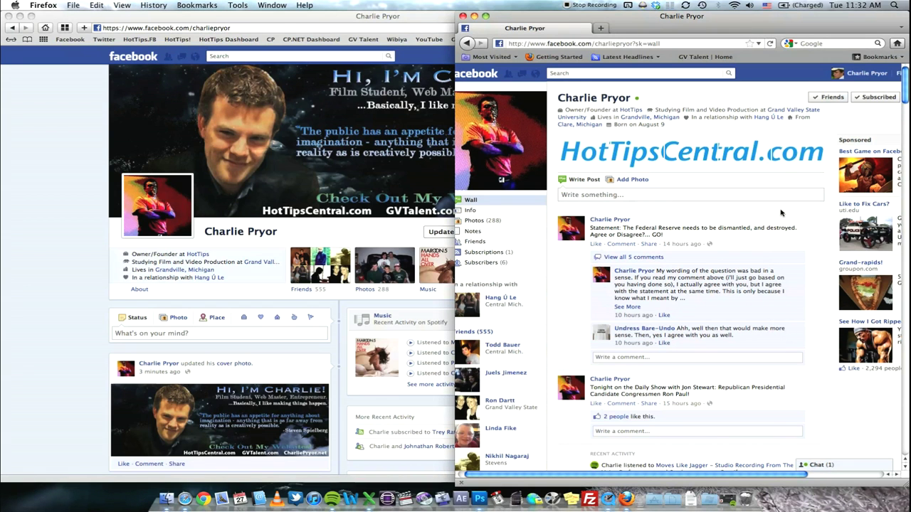
left_click(376, 15)
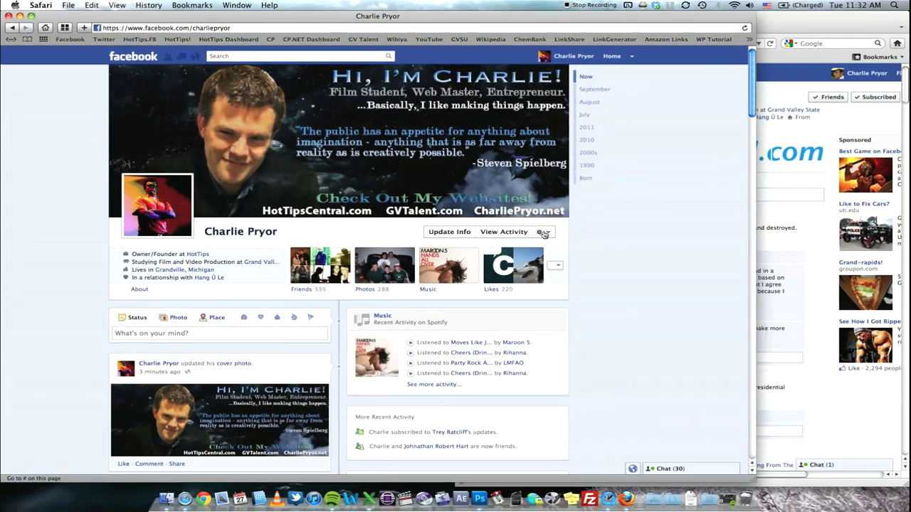
scroll(573, 303, "down", 2)
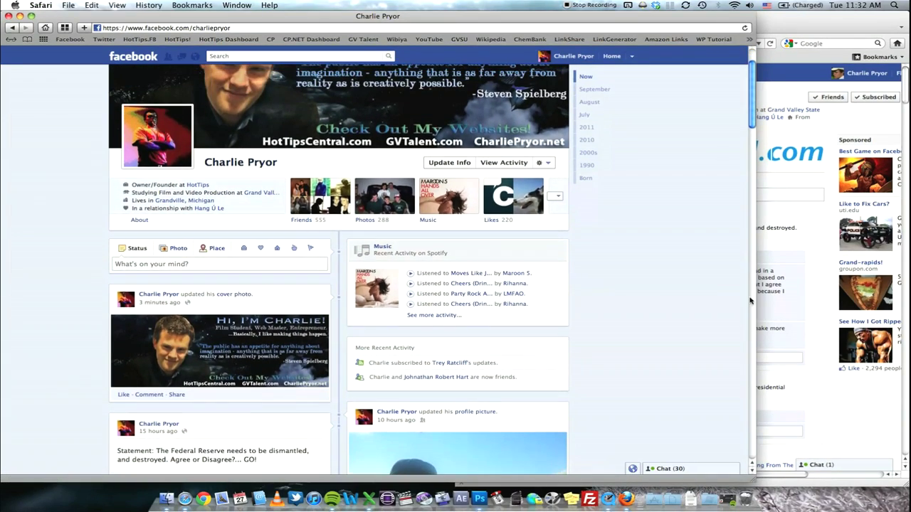
left_click(786, 299)
scroll(757, 271, "down", 10)
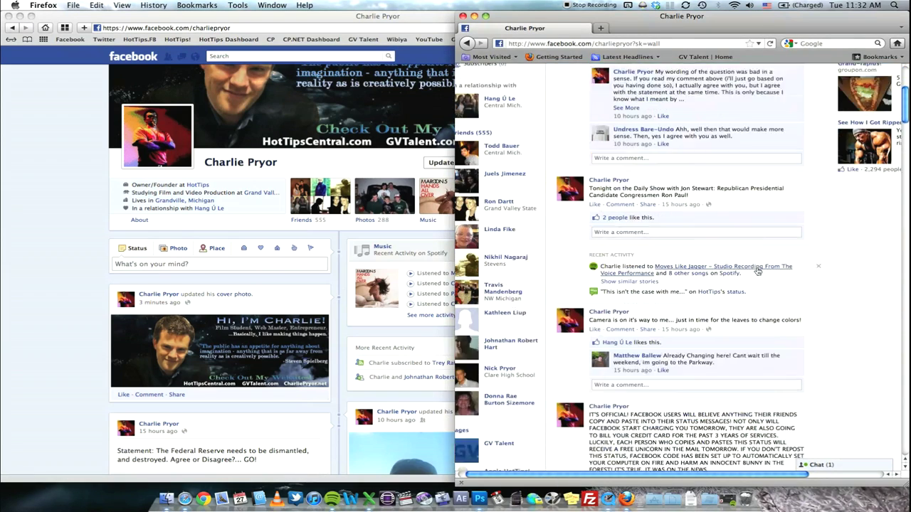
scroll(757, 270, "down", 3)
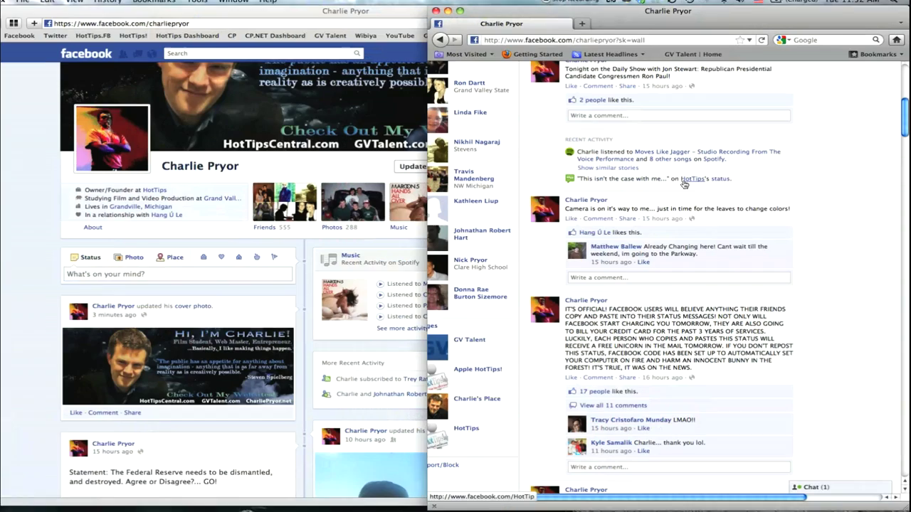
mouse_move(592, 179)
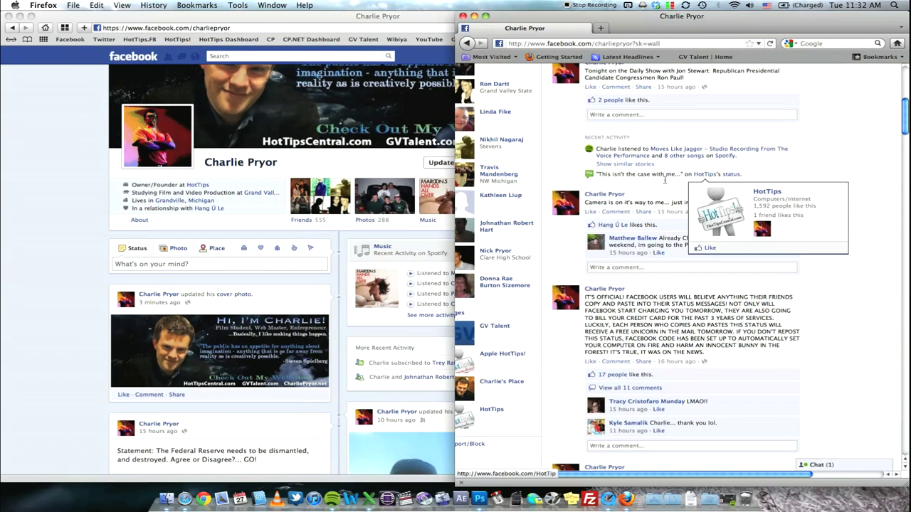
left_click(279, 84)
scroll(308, 254, "down", 5)
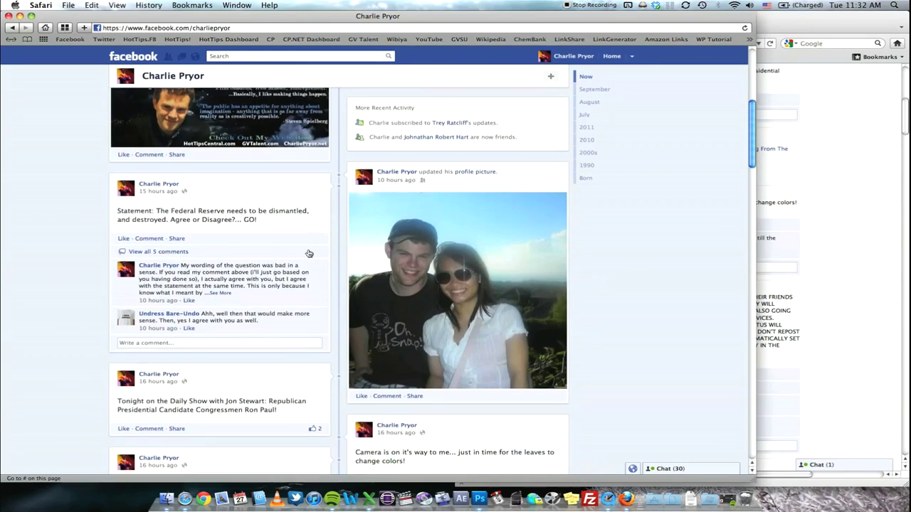
scroll(309, 253, "down", 3)
scroll(308, 253, "up", 5)
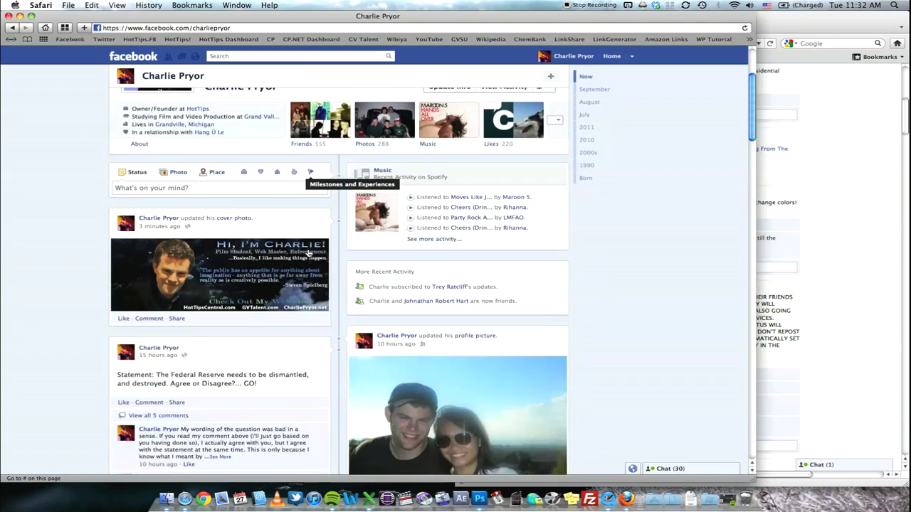
scroll(309, 253, "up", 3)
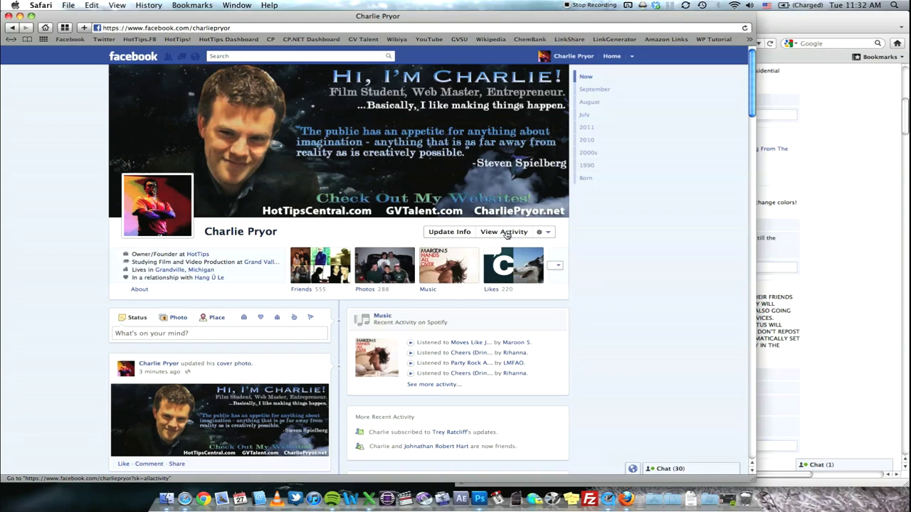
- Open and scan the ticker and friends sidebar, hide it, then narrow the Safari window slightly
left_click(688, 471)
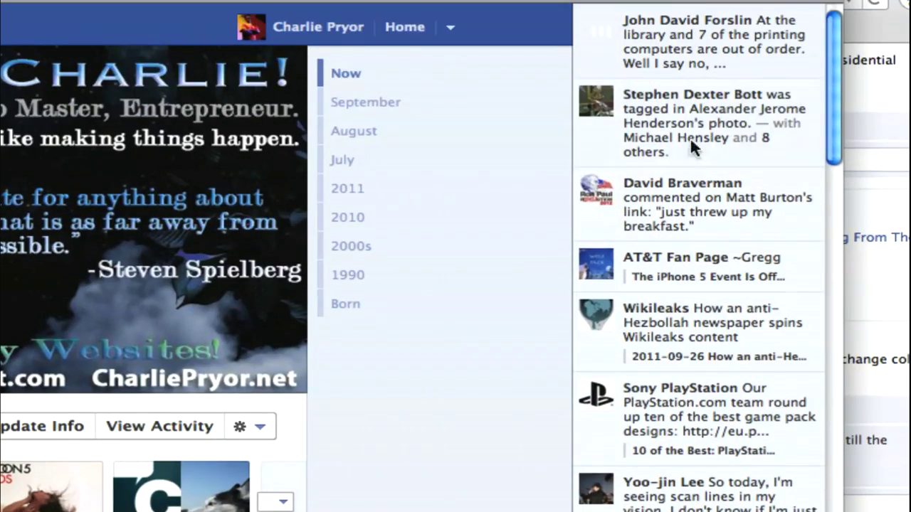
scroll(692, 135, "down", 5)
scroll(691, 205, "up", 5)
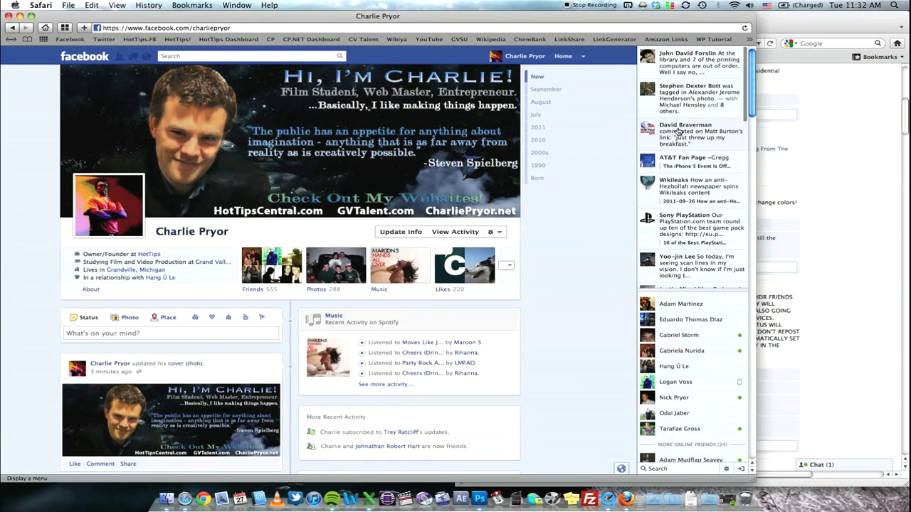
left_click(741, 469)
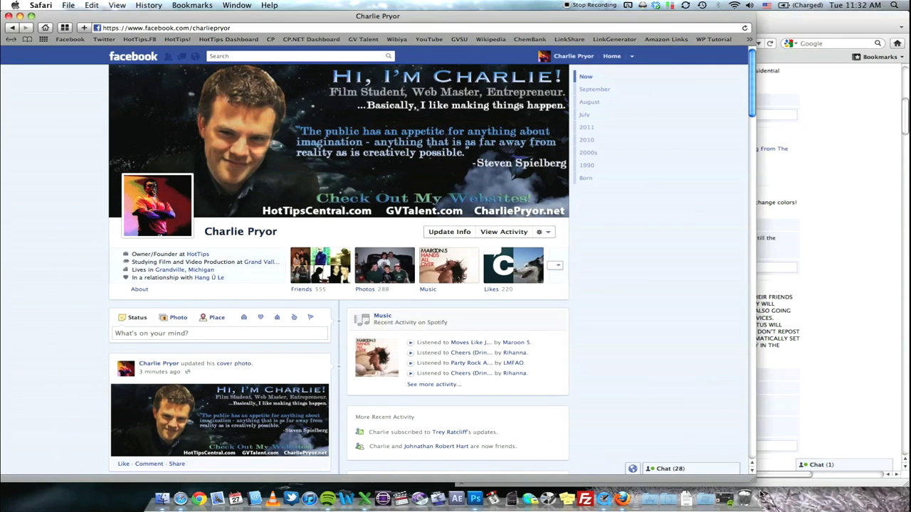
left_click_drag(755, 482, 709, 488)
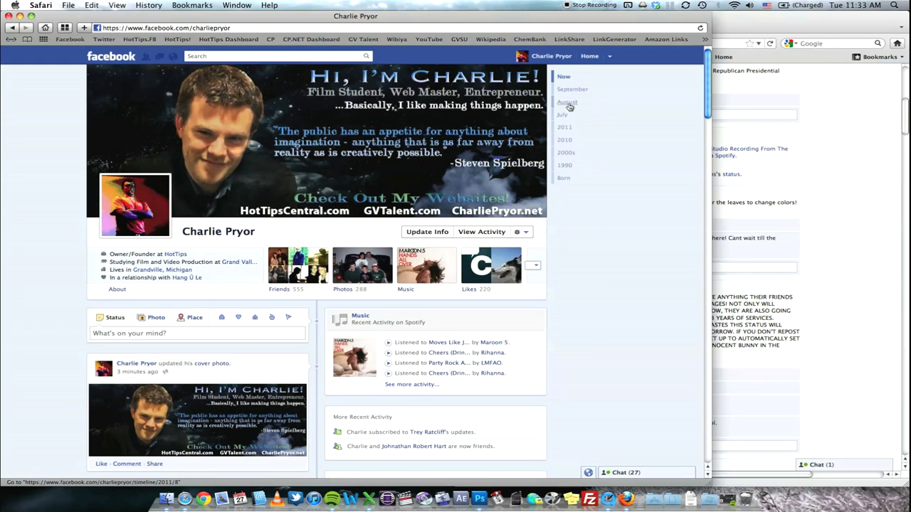
- Jump to July 2011 in the Timeline date list and scroll through its posts
left_click(568, 116)
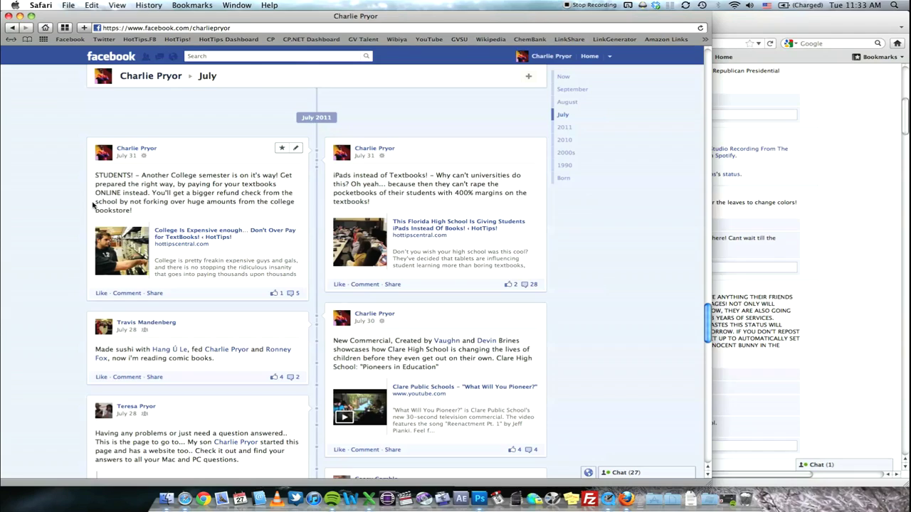
scroll(93, 214, "down", 2)
scroll(92, 205, "down", 15)
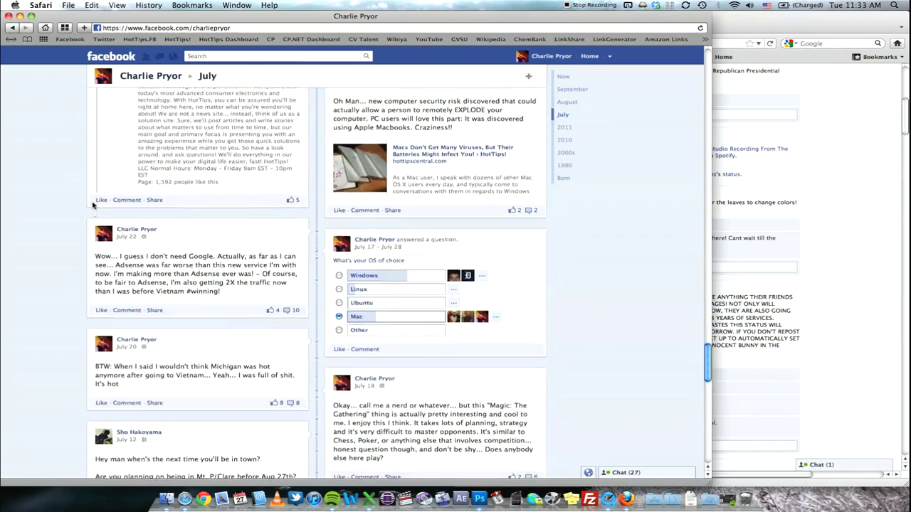
scroll(93, 205, "down", 5)
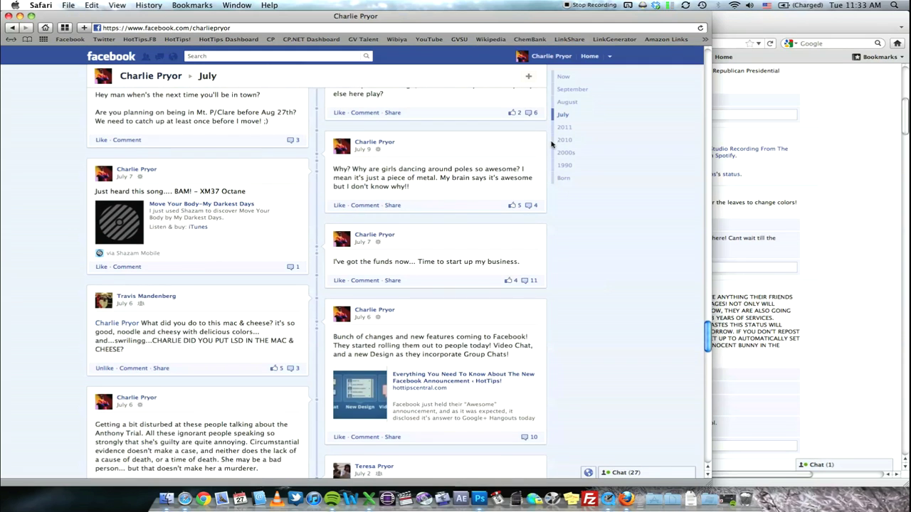
scroll(555, 144, "up", 5)
- Jump to 2010 and browse its posts, such as the Camping 2010 album
left_click(565, 142)
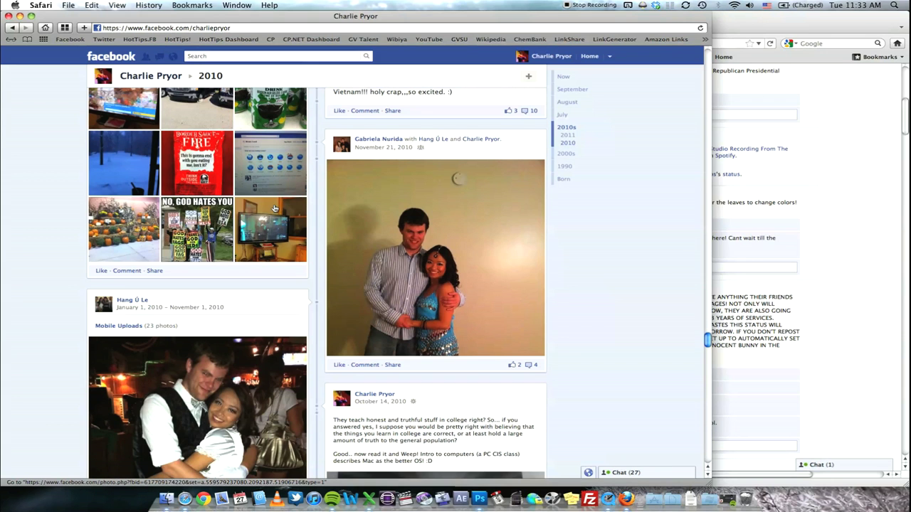
scroll(274, 207, "up", 5)
scroll(310, 225, "down", 10)
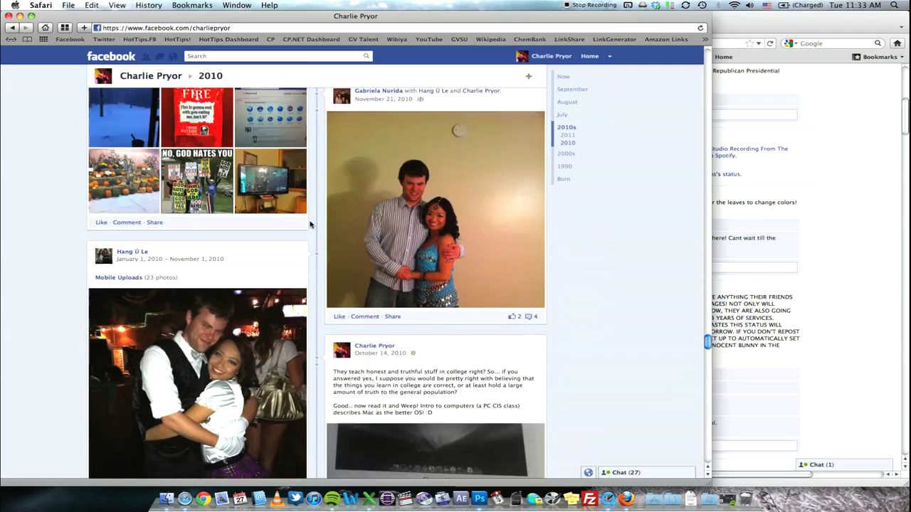
scroll(309, 225, "down", 3)
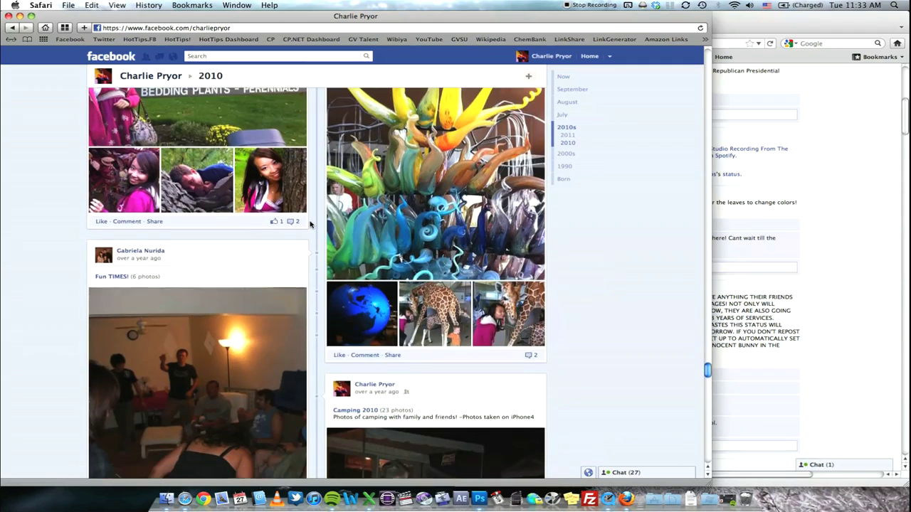
scroll(309, 225, "up", 3)
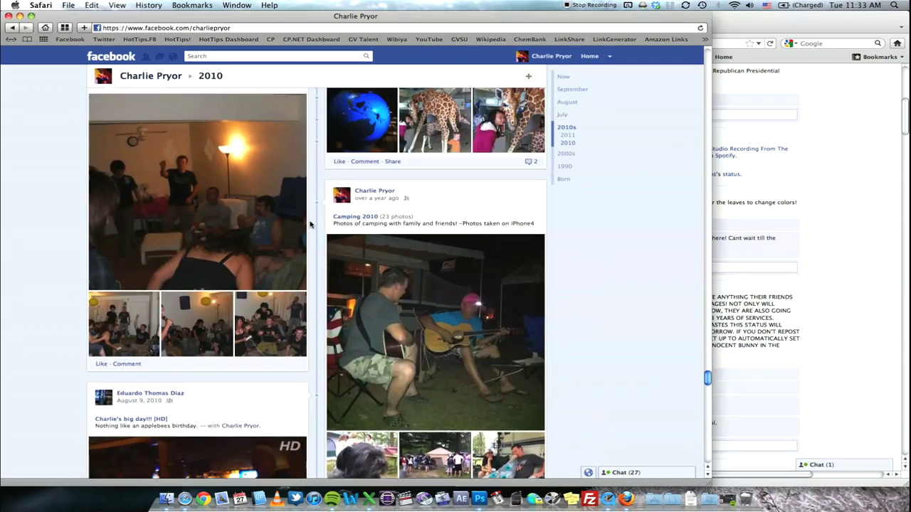